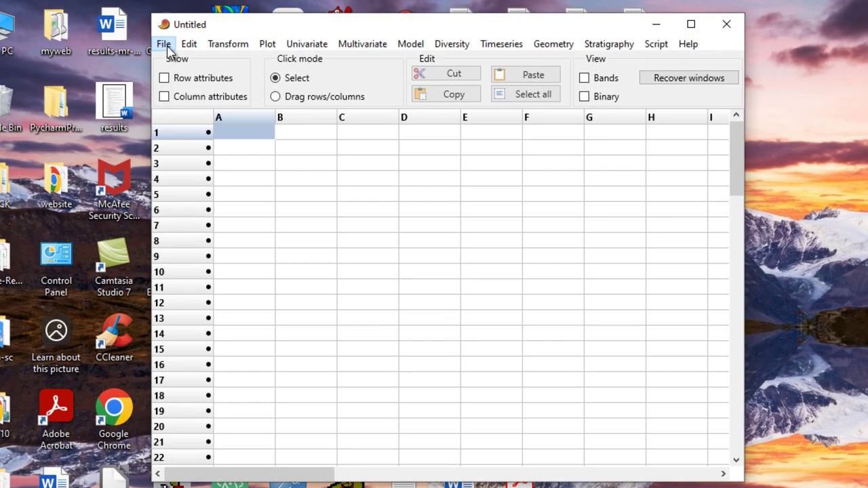
Open the landmark data file ALL-RACE.TPS from the Morpho folder.
{"action": "left_click", "coordinate": [160, 36]}
{"action": "left_click", "coordinate": [190, 80]}
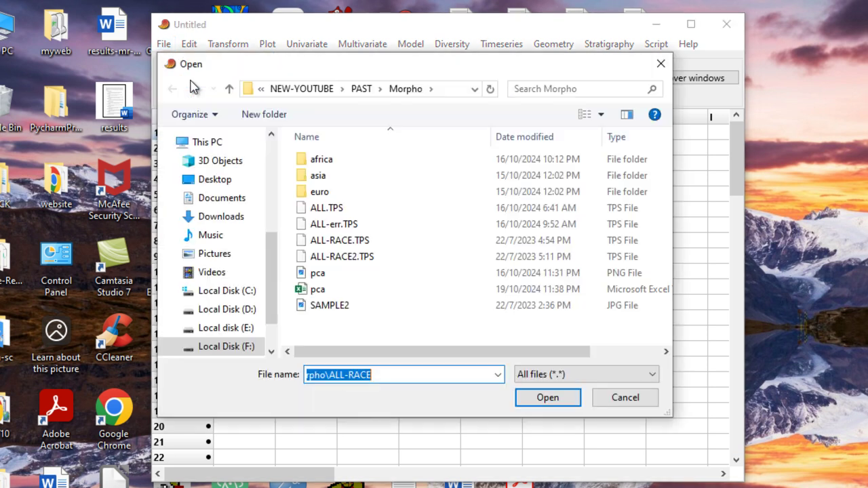
{"action": "left_click", "coordinate": [360, 246]}
{"action": "left_click", "coordinate": [548, 398]}
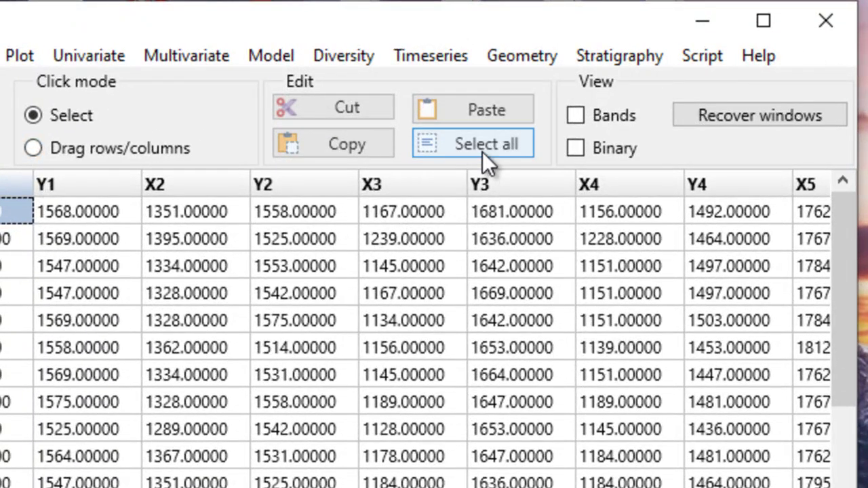
Select the whole spreadsheet and transform the landmarks with Bookstein fitting (2D).
{"action": "left_click", "coordinate": [483, 151]}
{"action": "left_click", "coordinate": [2, 55]}
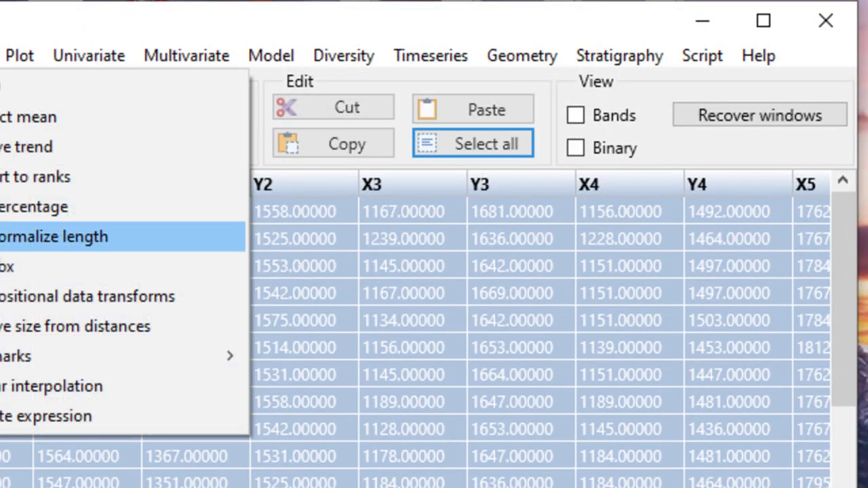
{"action": "mouse_move", "coordinate": [10, 359]}
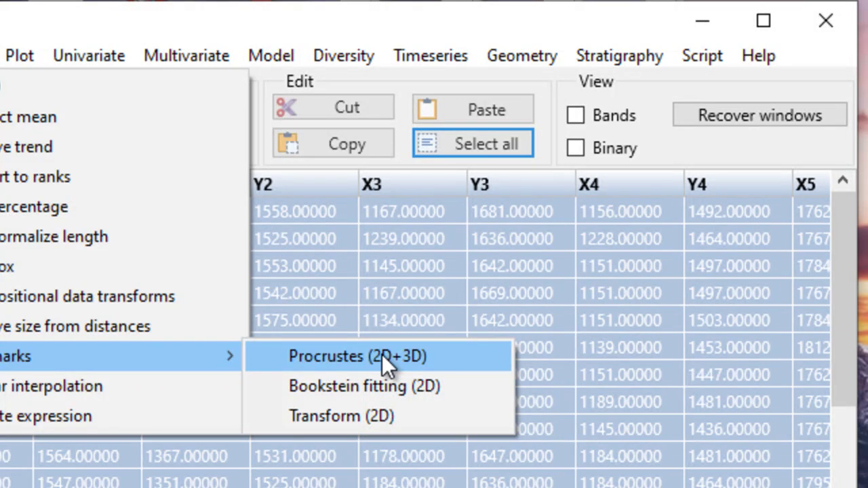
{"action": "left_click", "coordinate": [381, 391]}
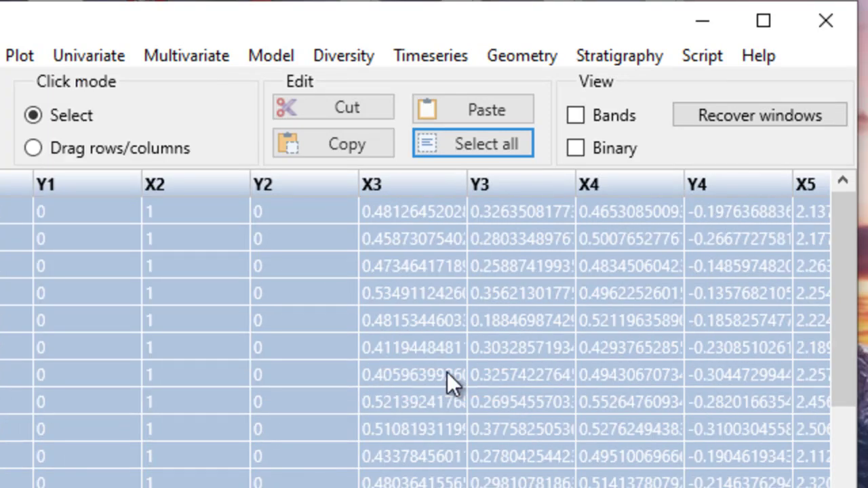
Run the 2D landmark thin-plate spline deformation analysis on the fitted coordinates.
{"action": "left_click", "coordinate": [192, 59]}
{"action": "mouse_move", "coordinate": [523, 70]}
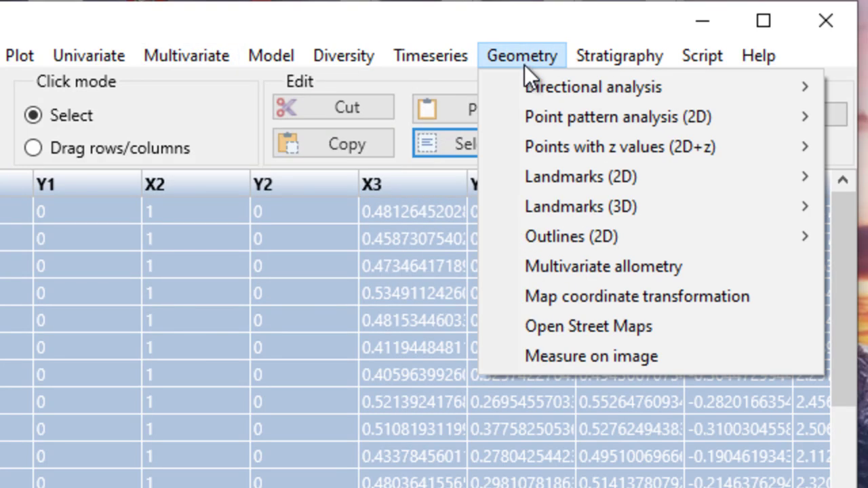
{"action": "mouse_move", "coordinate": [604, 170]}
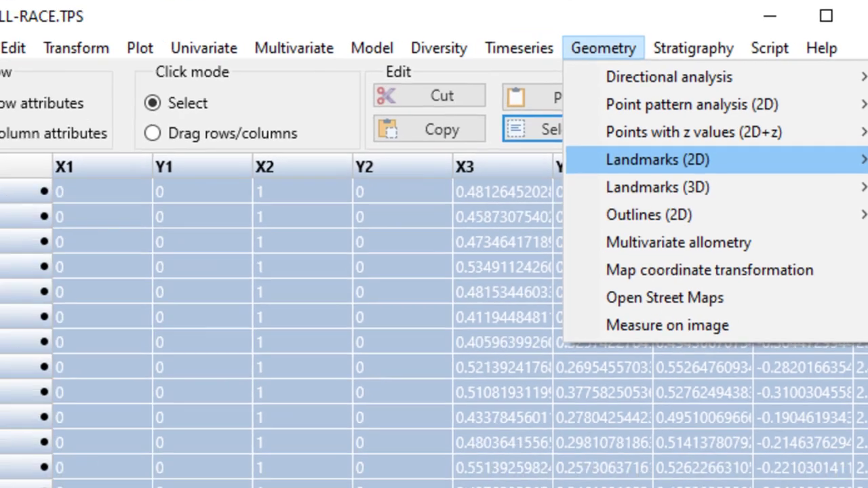
{"action": "left_click", "coordinate": [848, 206]}
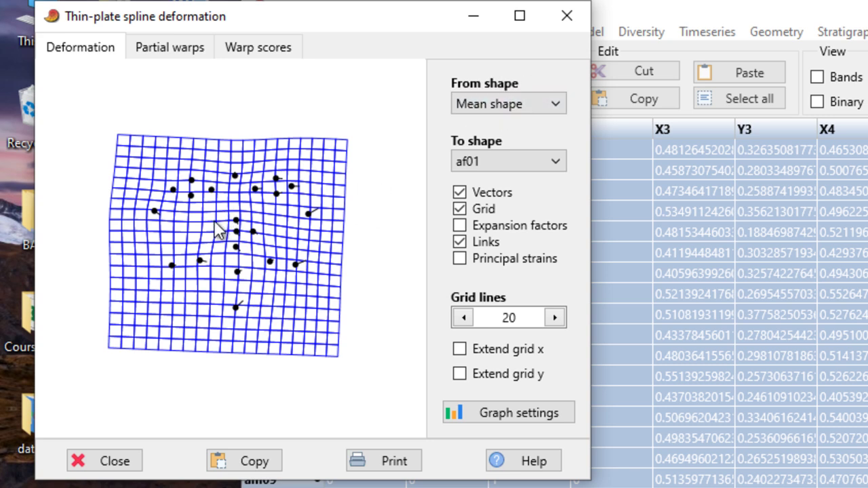
View the deformation from the mean shape to specimen af02, followed by specimen af03.
{"action": "left_click", "coordinate": [530, 165]}
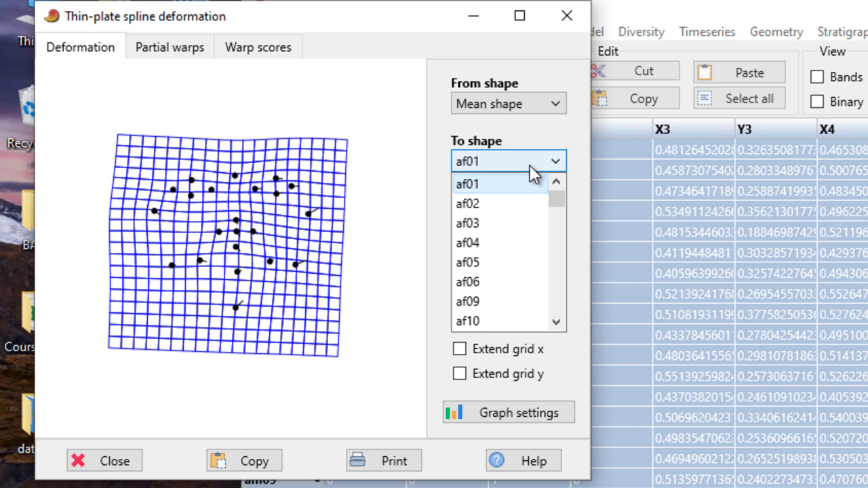
{"action": "left_click", "coordinate": [504, 201]}
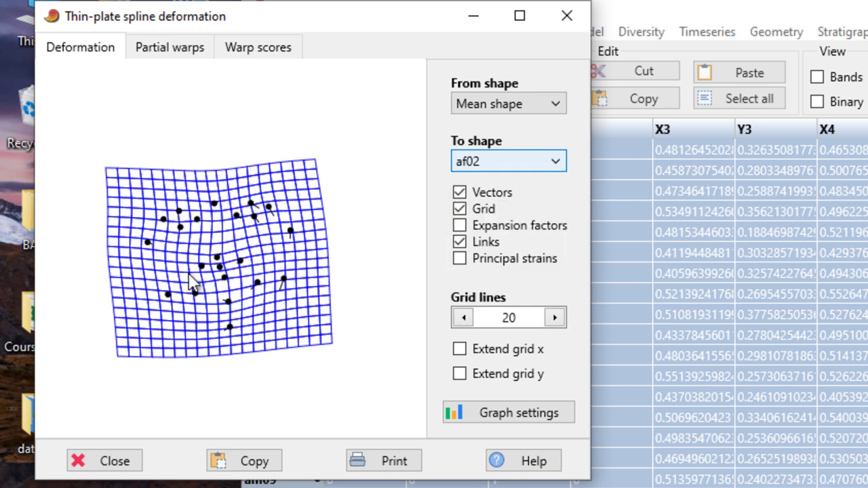
{"action": "left_click", "coordinate": [540, 165]}
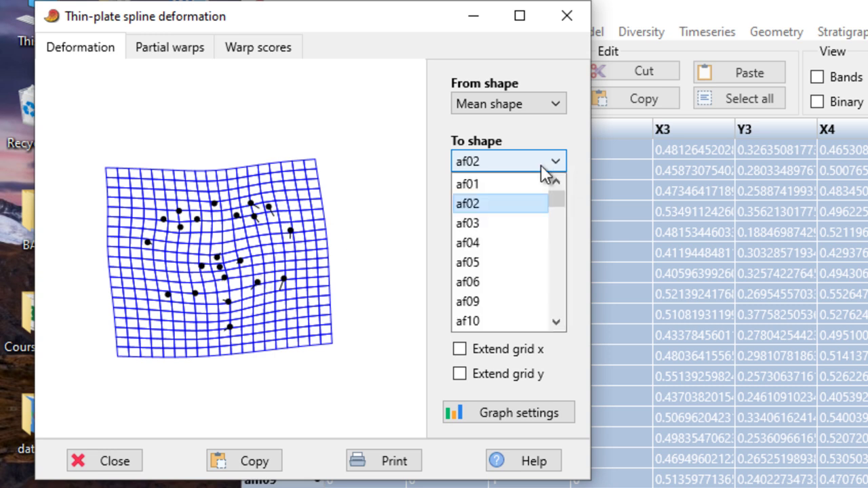
{"action": "left_click", "coordinate": [489, 222]}
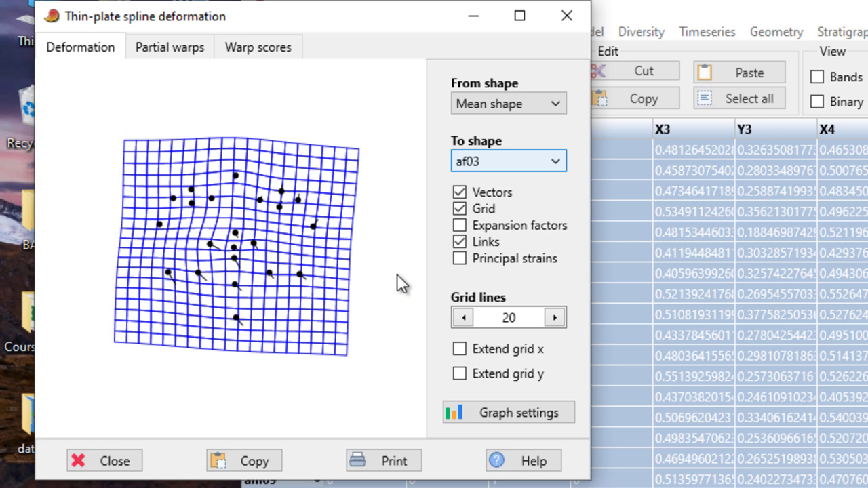
Hide the deformation grid and view the landmark vectors for target shapes af04, af05 and af06.
{"action": "left_click", "coordinate": [460, 210]}
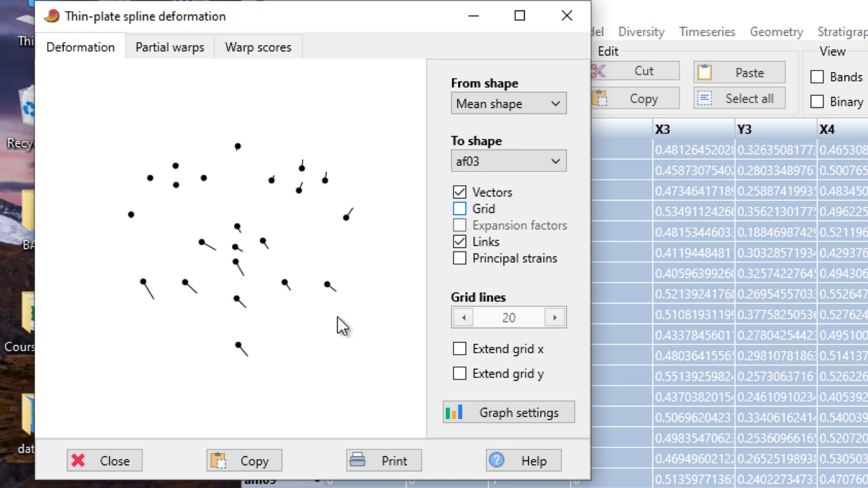
{"action": "left_click", "coordinate": [510, 167]}
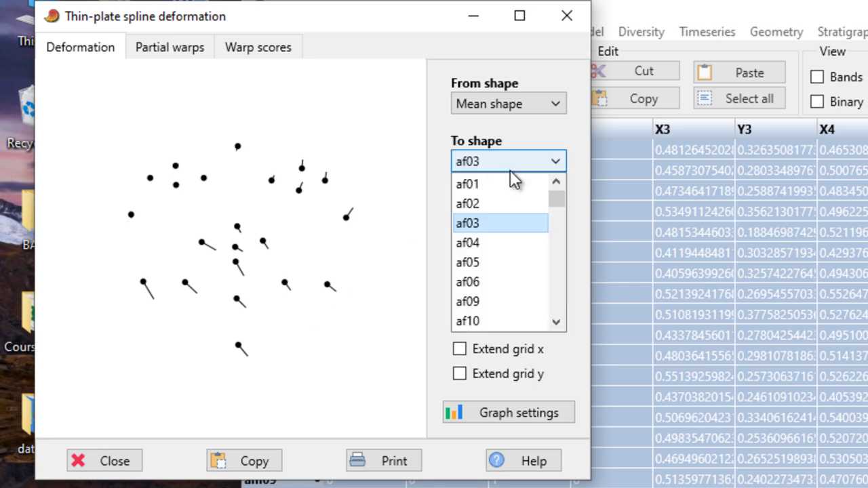
{"action": "left_click", "coordinate": [501, 244]}
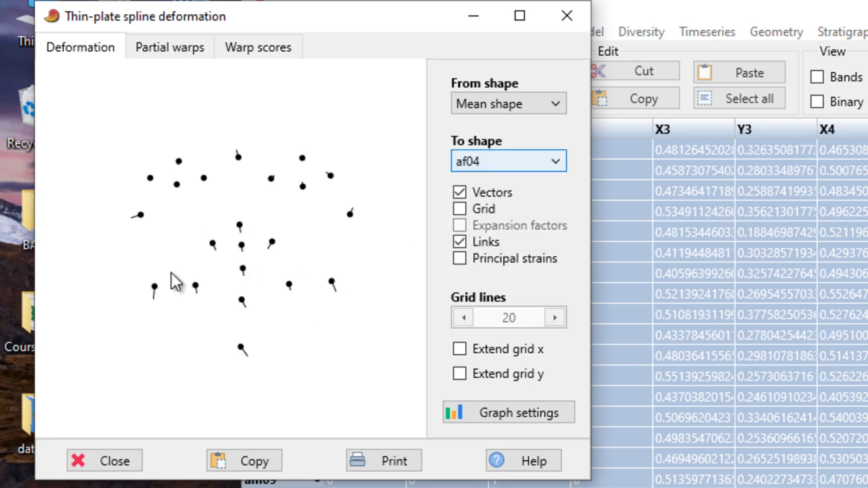
{"action": "left_click", "coordinate": [523, 170]}
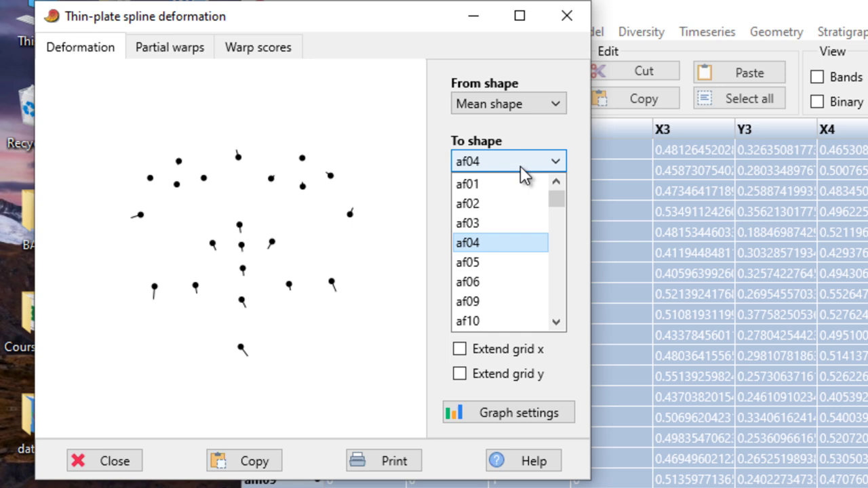
{"action": "left_click", "coordinate": [493, 246]}
{"action": "key", "text": "Down"}
{"action": "left_click", "coordinate": [506, 160]}
{"action": "left_click", "coordinate": [490, 261]}
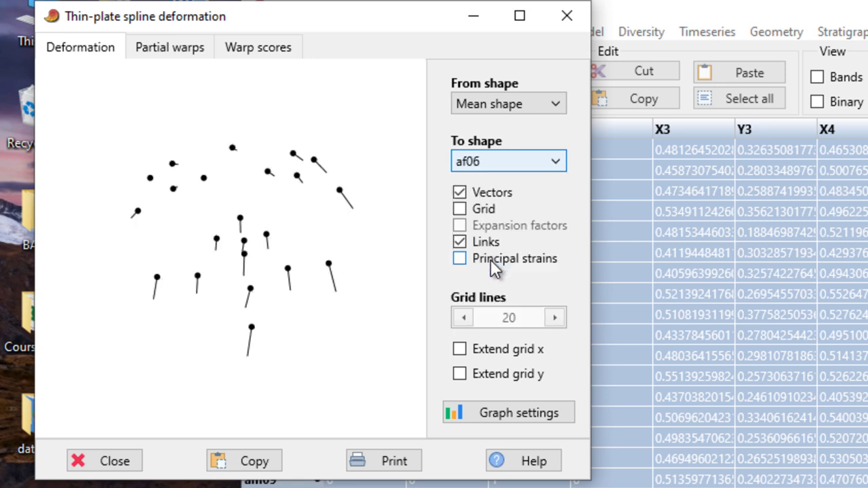
Set the target shape to af01 and show the grid with expansion factors in the deformation plot.
{"action": "left_click", "coordinate": [508, 165]}
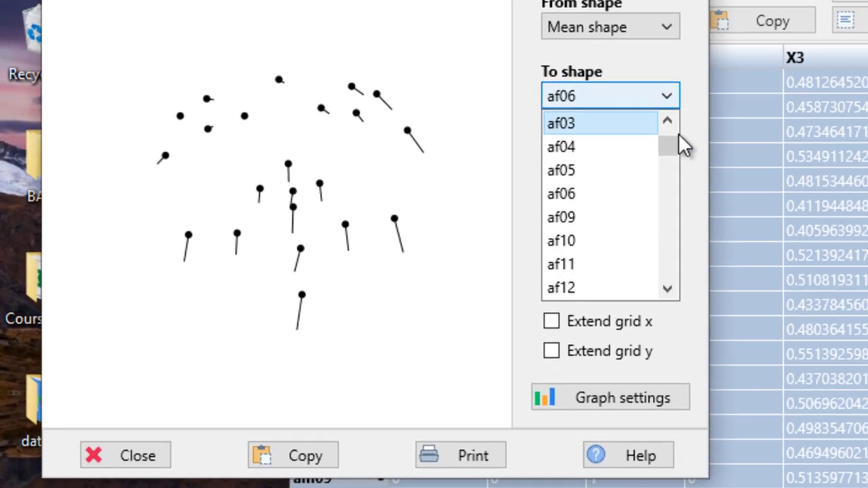
{"action": "scroll", "coordinate": [651, 152], "scroll_direction": "up", "scroll_amount": 1}
{"action": "left_click", "coordinate": [538, 141]}
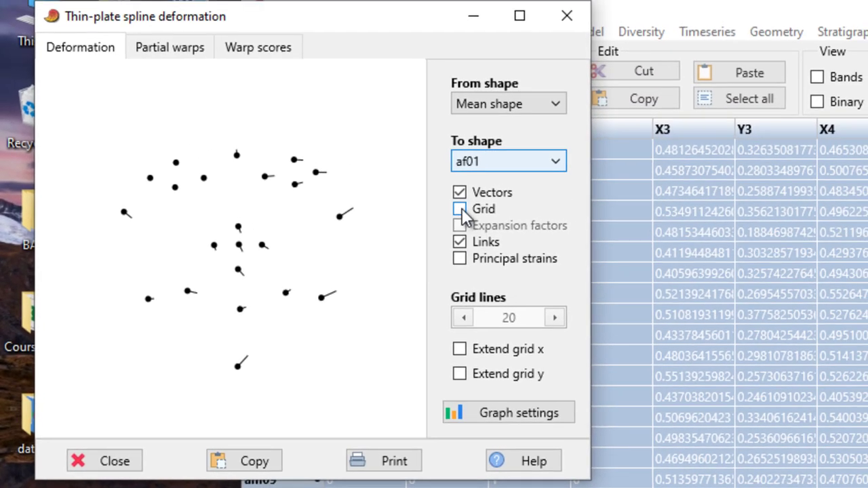
{"action": "left_click", "coordinate": [460, 209]}
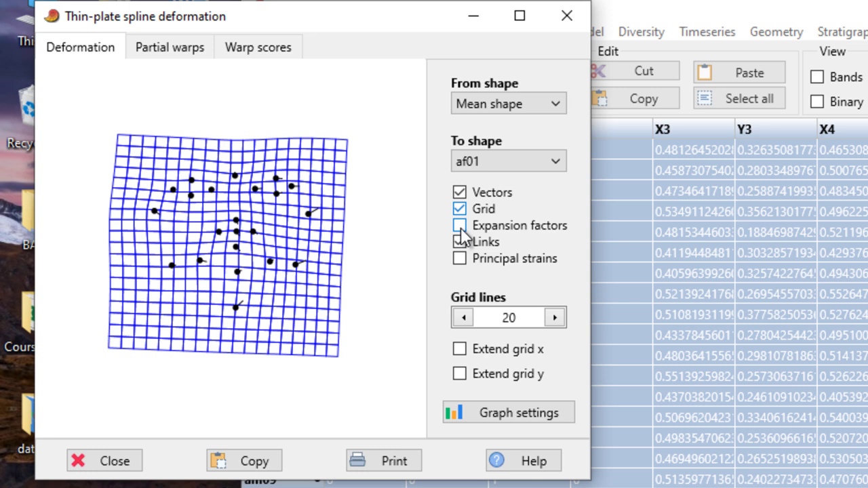
{"action": "left_click", "coordinate": [460, 226]}
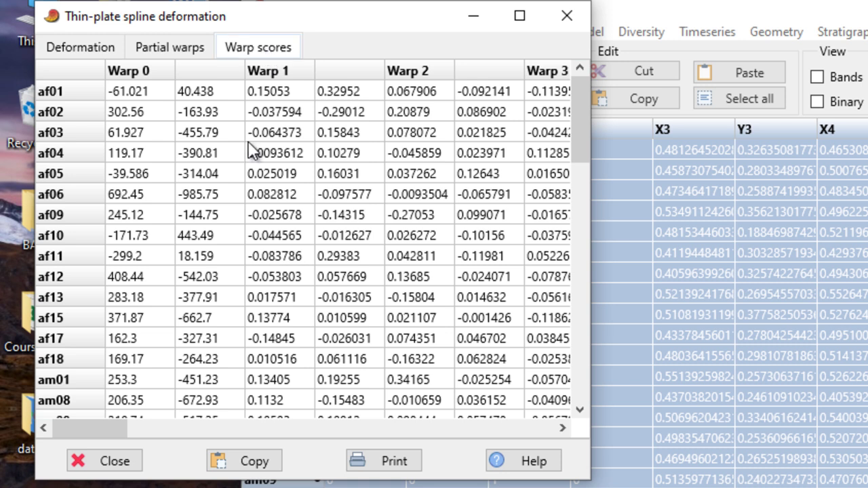
Examine the table of warp scores per specimen and return to the deformation plot.
{"action": "left_click_drag", "start_coordinate": [578, 117], "coordinate": [611, 106]}
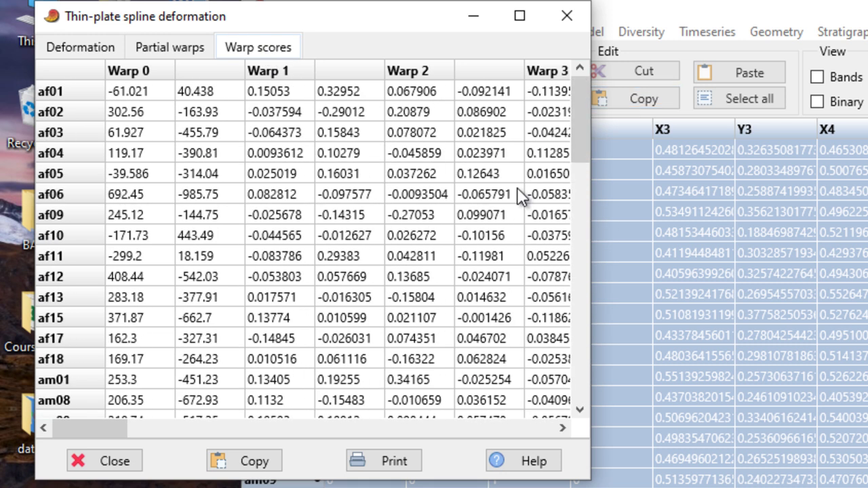
{"action": "mouse_move", "coordinate": [99, 424]}
{"action": "left_mouse_down"}
{"action": "mouse_move", "coordinate": [559, 425]}
{"action": "mouse_move", "coordinate": [93, 427]}
{"action": "left_mouse_up"}
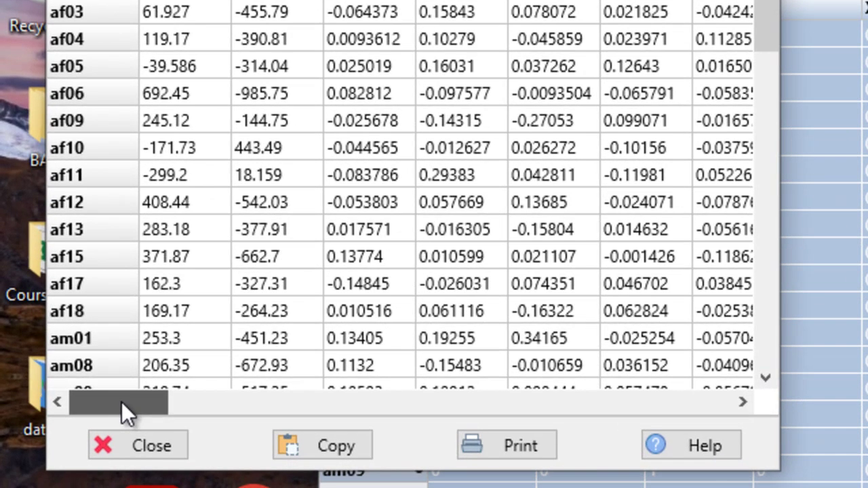
{"action": "left_click_drag", "start_coordinate": [752, 13], "coordinate": [800, 11]}
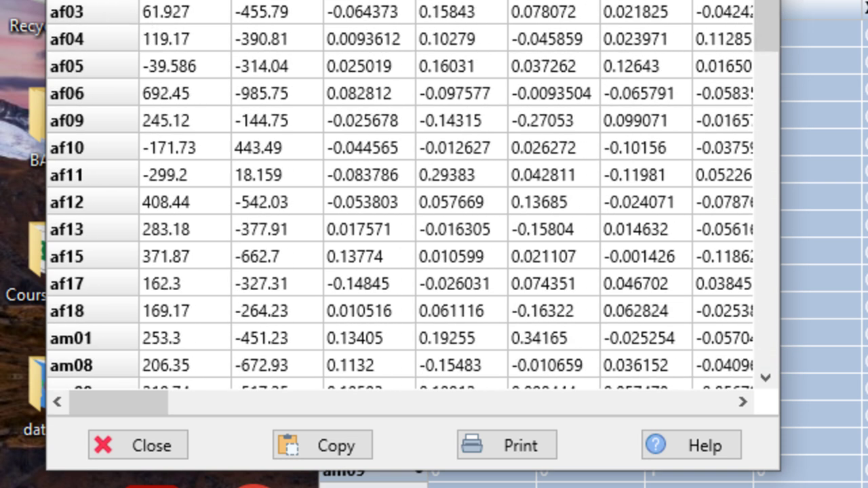
{"action": "left_click", "coordinate": [81, 46]}
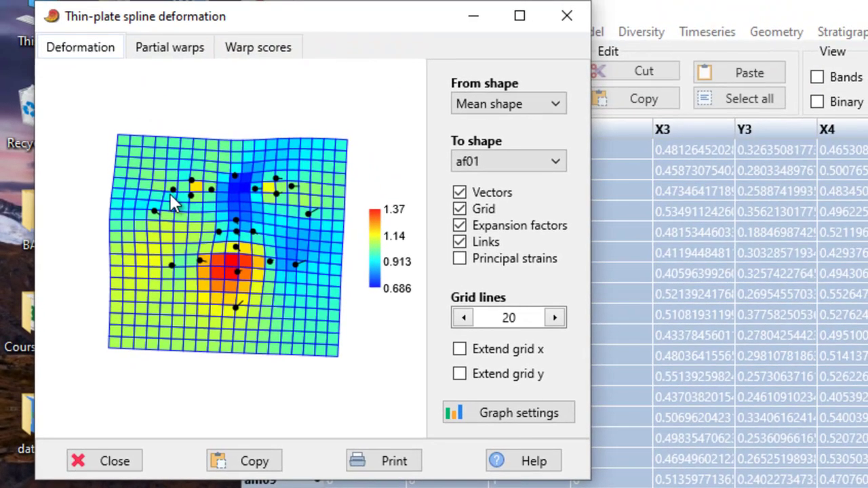
Compare the affine partial warp plot with the deformation plot, briefly hiding the partial warp's grid.
{"action": "left_click", "coordinate": [168, 47]}
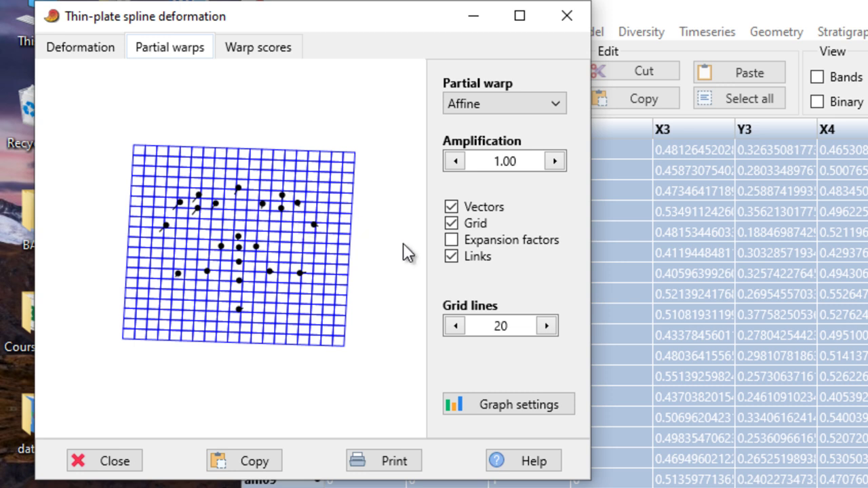
{"action": "left_click", "coordinate": [452, 224]}
{"action": "left_click", "coordinate": [451, 224]}
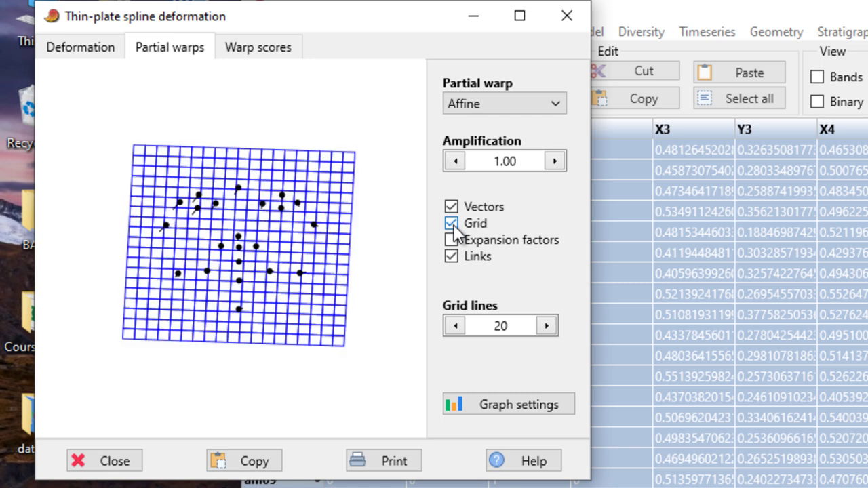
{"action": "left_click", "coordinate": [99, 46]}
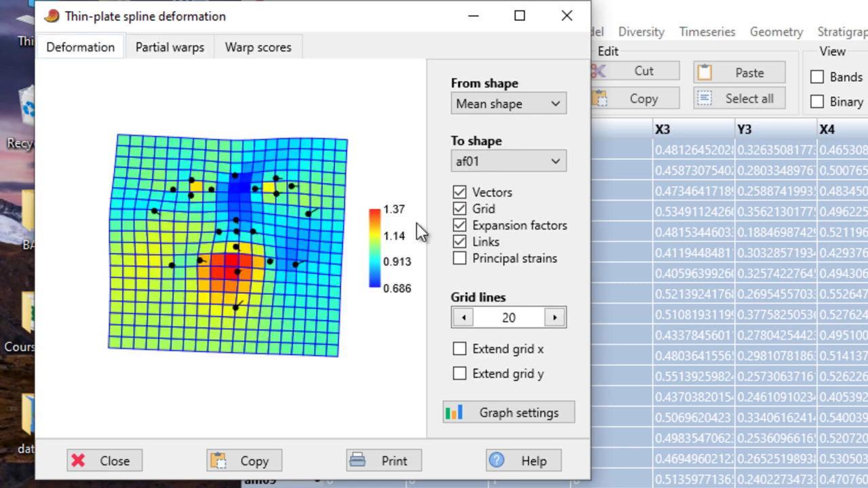
{"action": "left_click", "coordinate": [170, 54]}
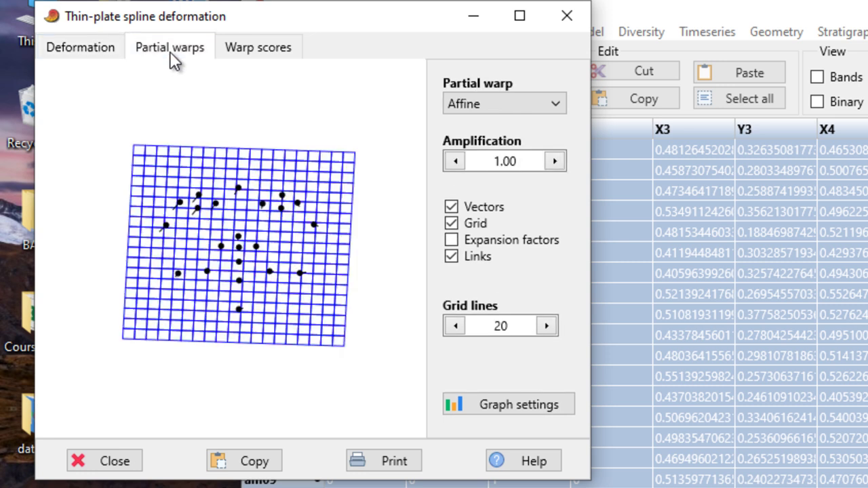
Display the partial warp plots for Warp 1 and Warp 2.
{"action": "left_click", "coordinate": [560, 106]}
{"action": "left_click", "coordinate": [562, 100]}
{"action": "left_click", "coordinate": [562, 100]}
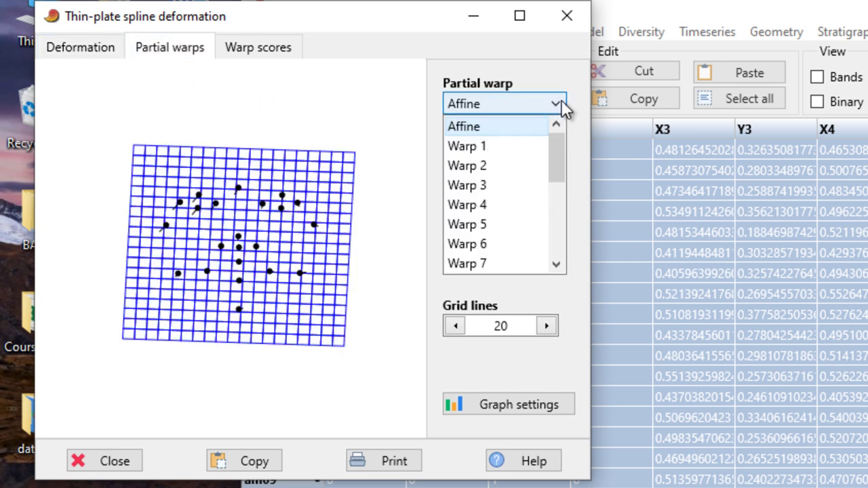
{"action": "left_click", "coordinate": [474, 148]}
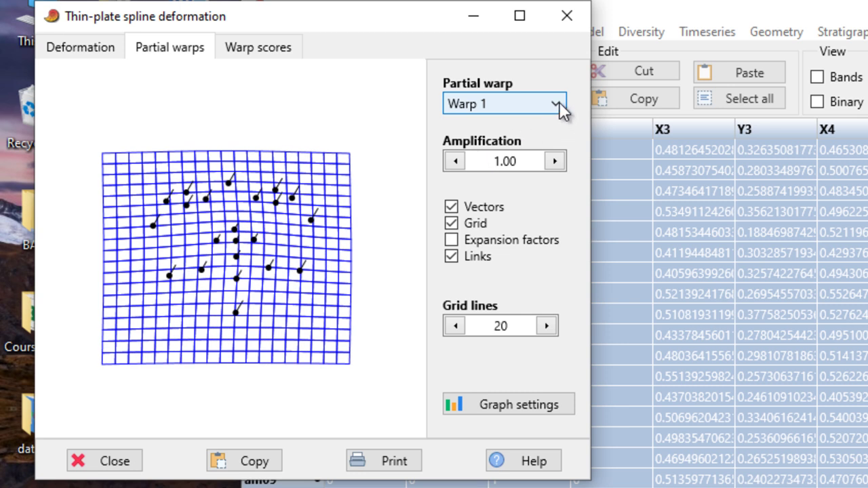
{"action": "left_click", "coordinate": [560, 103]}
{"action": "left_click", "coordinate": [495, 164]}
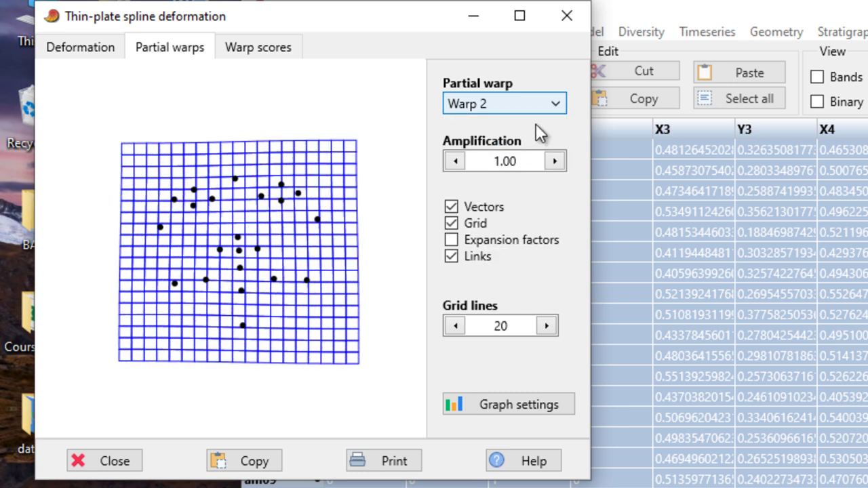
Display the partial warp plots for Warp 3 and Warp 4.
{"action": "left_click", "coordinate": [561, 108]}
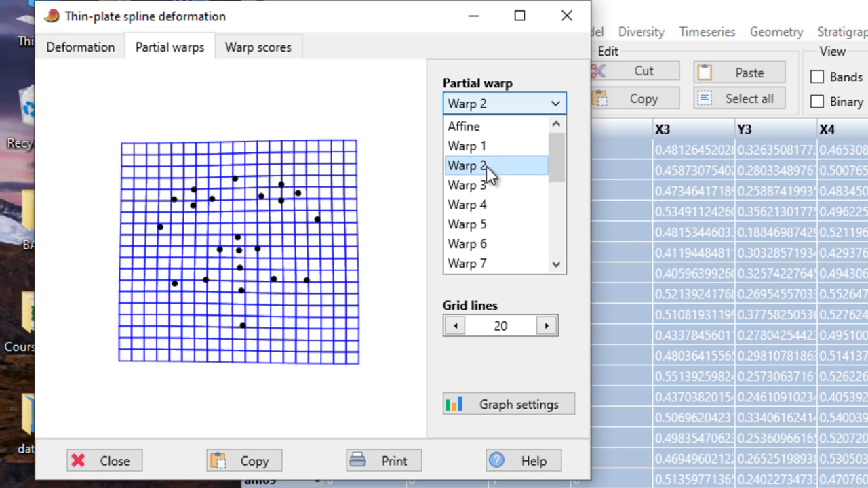
{"action": "left_click", "coordinate": [486, 166]}
{"action": "left_click", "coordinate": [552, 107]}
{"action": "left_click", "coordinate": [500, 186]}
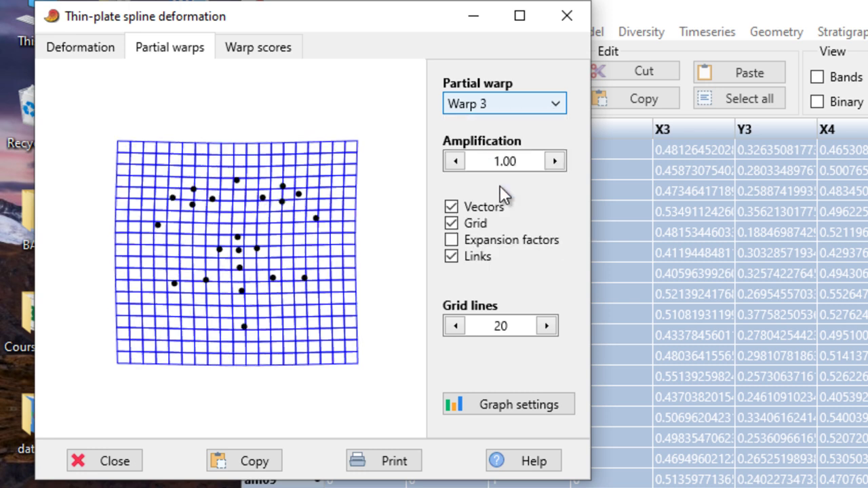
{"action": "left_click", "coordinate": [559, 104]}
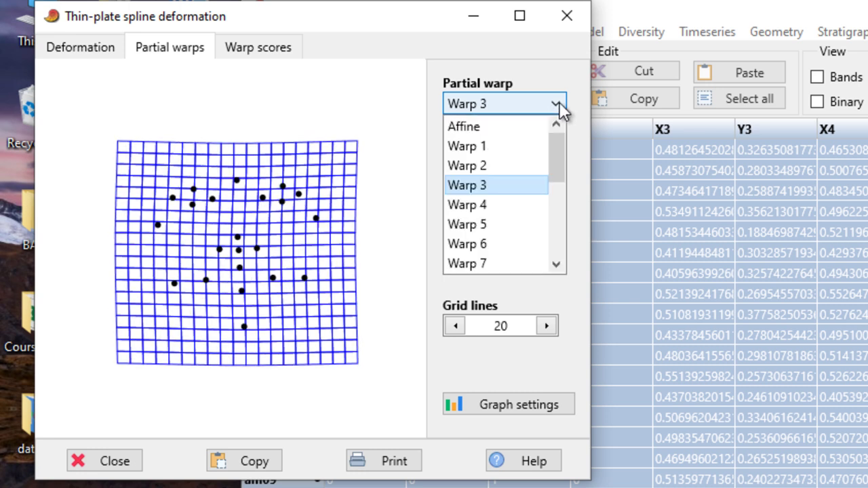
{"action": "left_click", "coordinate": [504, 211]}
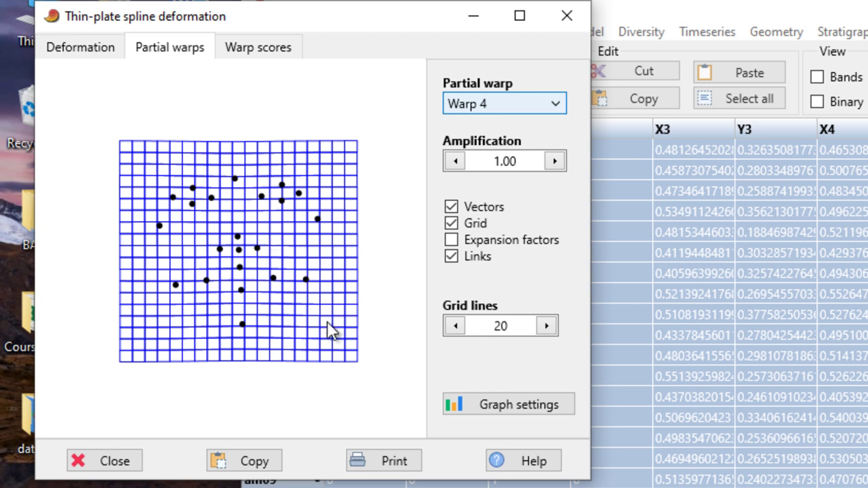
Set the target shape of the deformation plot to af03, keeping the mean shape as the starting shape.
{"action": "left_click", "coordinate": [74, 52]}
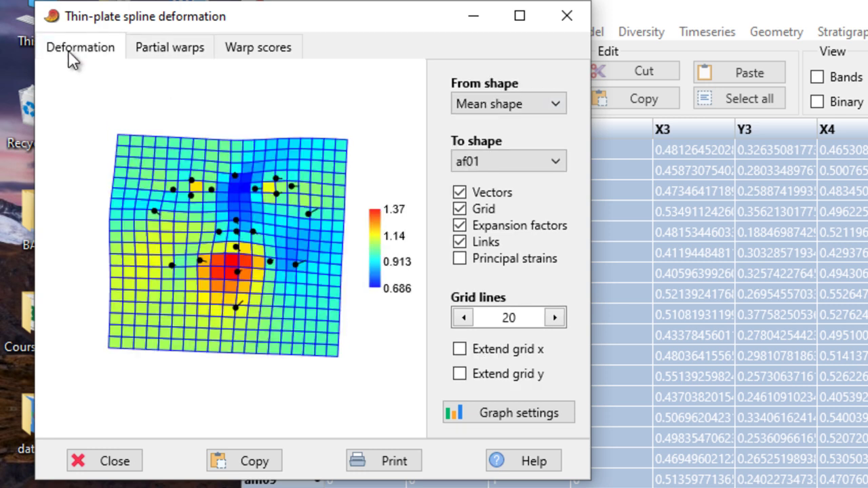
{"action": "left_click", "coordinate": [561, 161]}
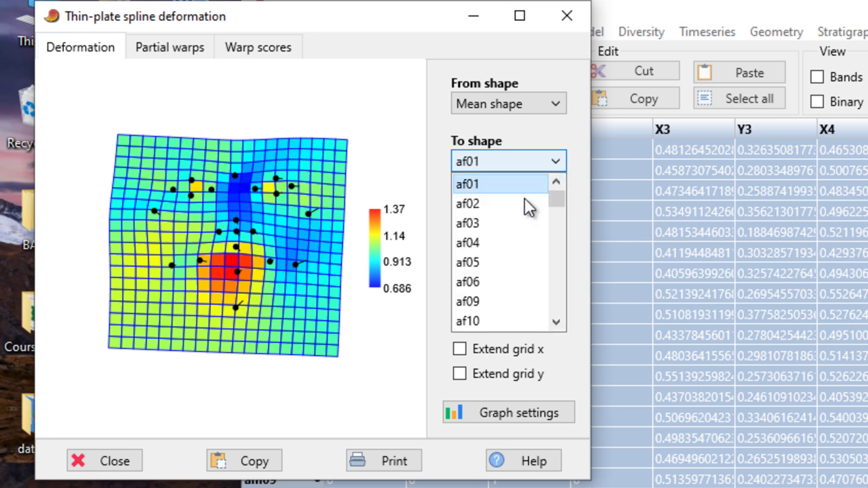
{"action": "left_click", "coordinate": [508, 221]}
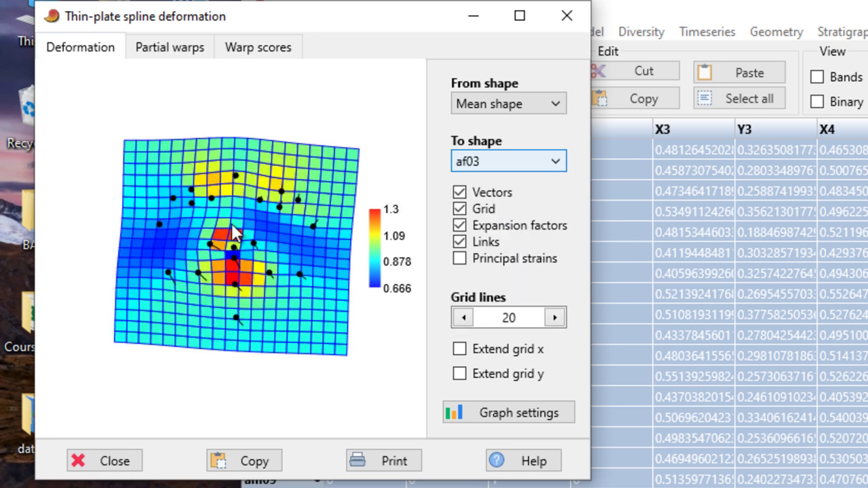
Return to the partial warp plot, look through the available warps up to Warp 19, and display Warp 3.
{"action": "left_click", "coordinate": [174, 49]}
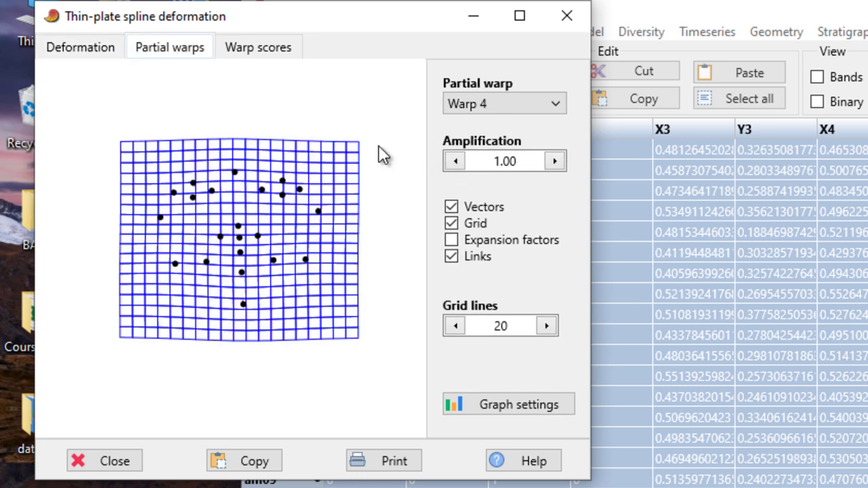
{"action": "left_click", "coordinate": [555, 110]}
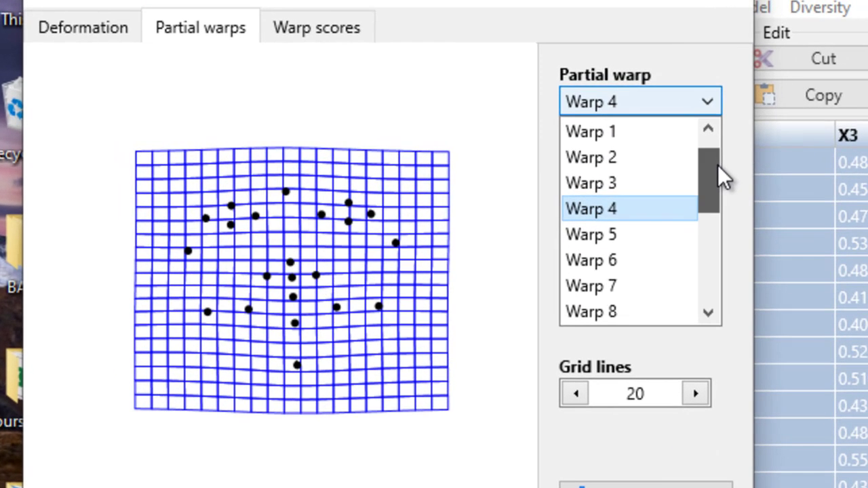
{"action": "left_click_drag", "start_coordinate": [558, 159], "coordinate": [569, 253]}
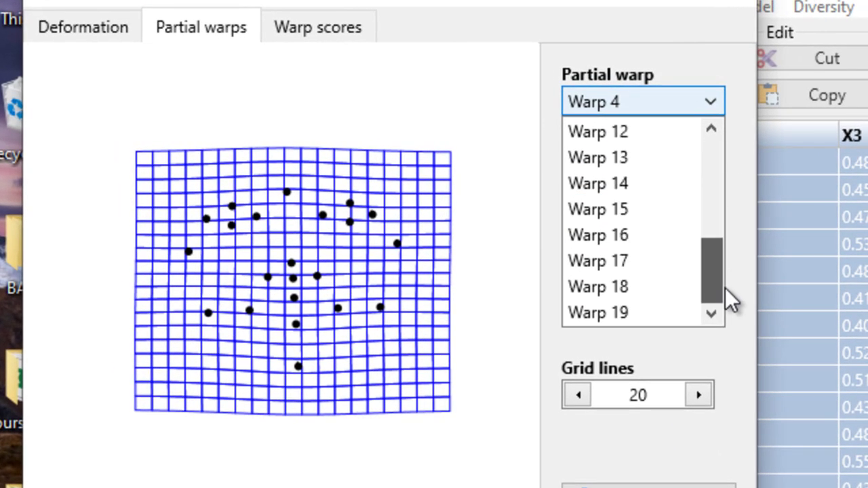
{"action": "left_click_drag", "start_coordinate": [725, 289], "coordinate": [716, 131]}
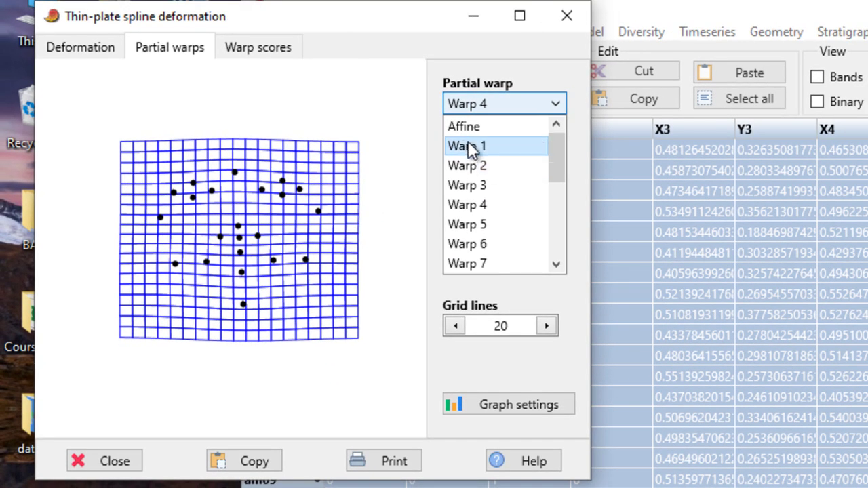
{"action": "left_click", "coordinate": [500, 185]}
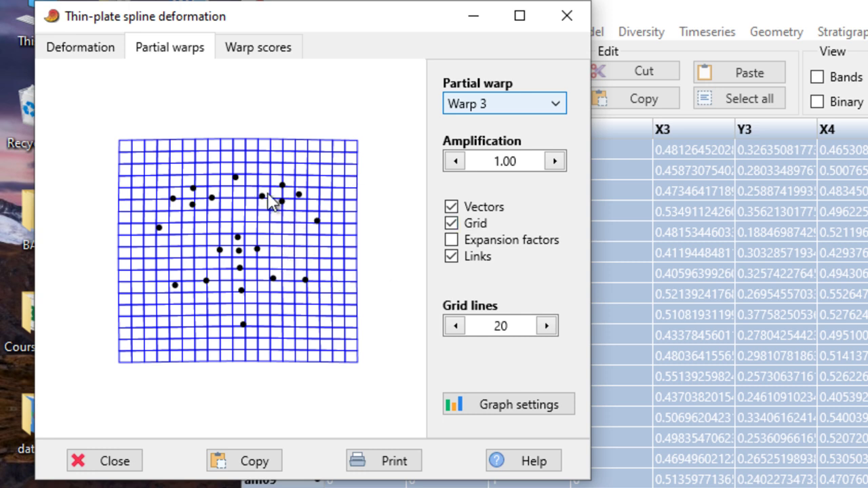
Set the Warp 3 plot's amplification to 1.10, show its expansion factors, and return to the deformation plot.
{"action": "left_click", "coordinate": [556, 163]}
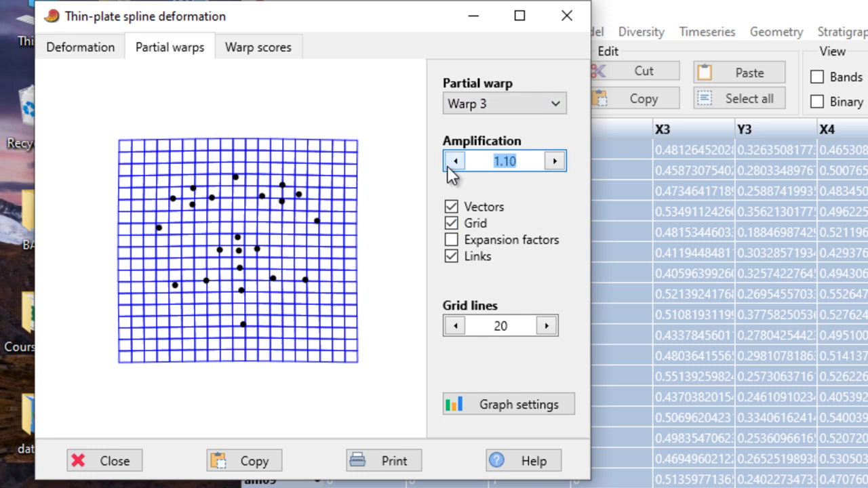
{"action": "left_click", "coordinate": [451, 241]}
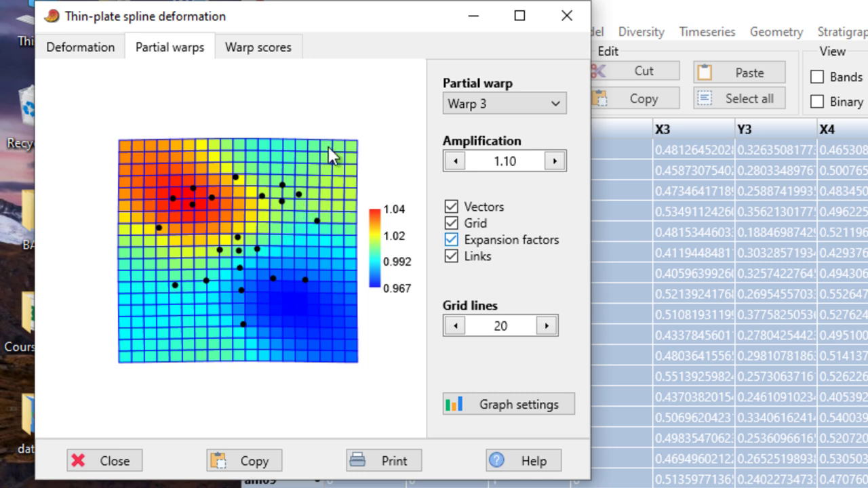
{"action": "left_click", "coordinate": [97, 48]}
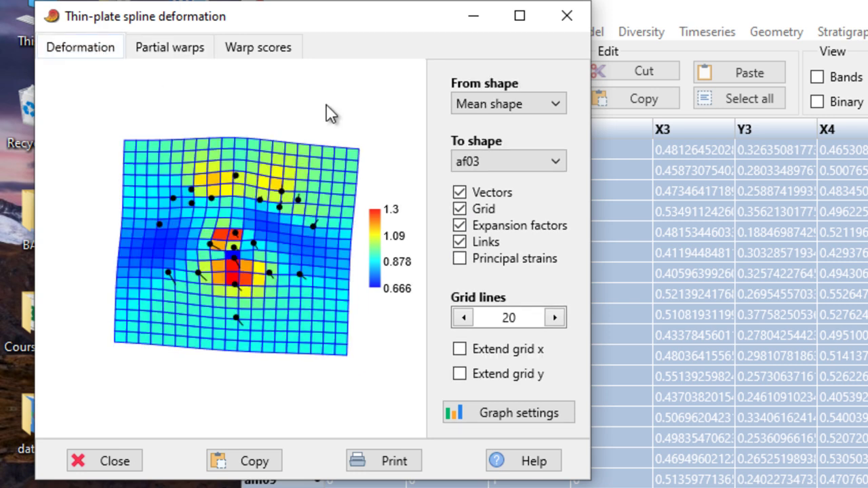